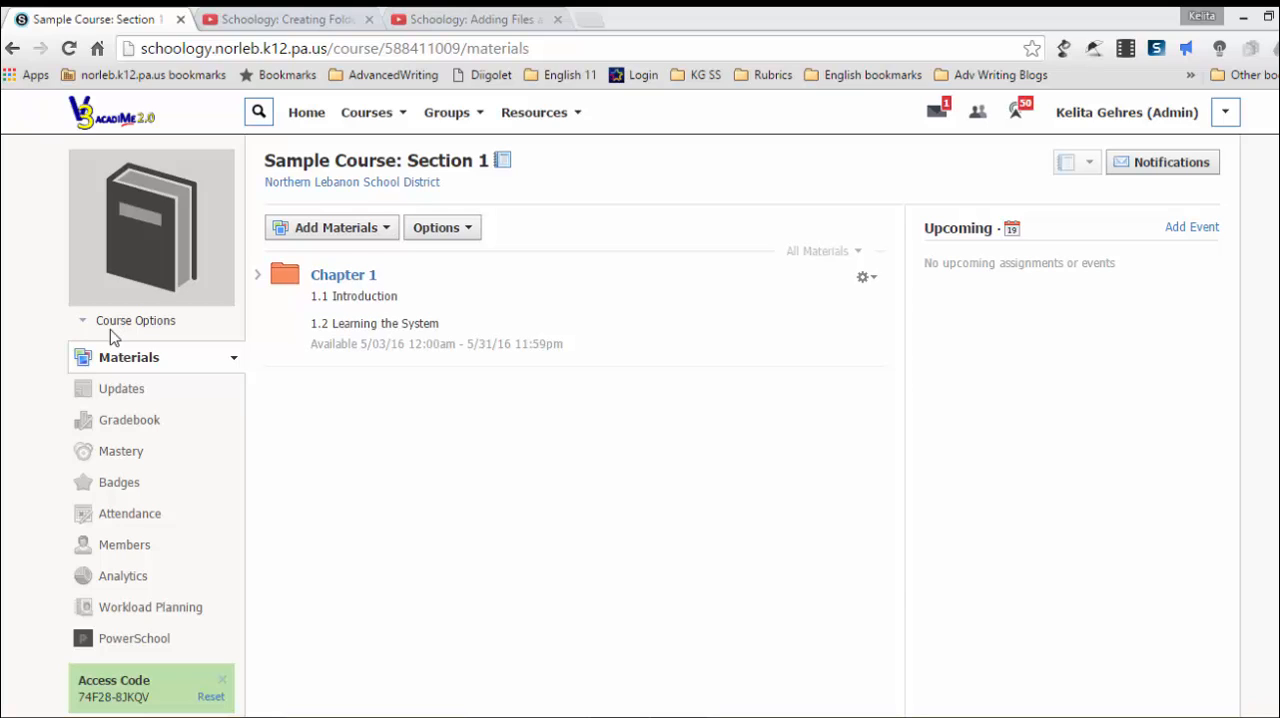
Step: In the Chapter 1 folder, start a new assignment named "Assignment 1" with the description "Directions"
{"action": "left_click", "coordinate": [350, 287]}
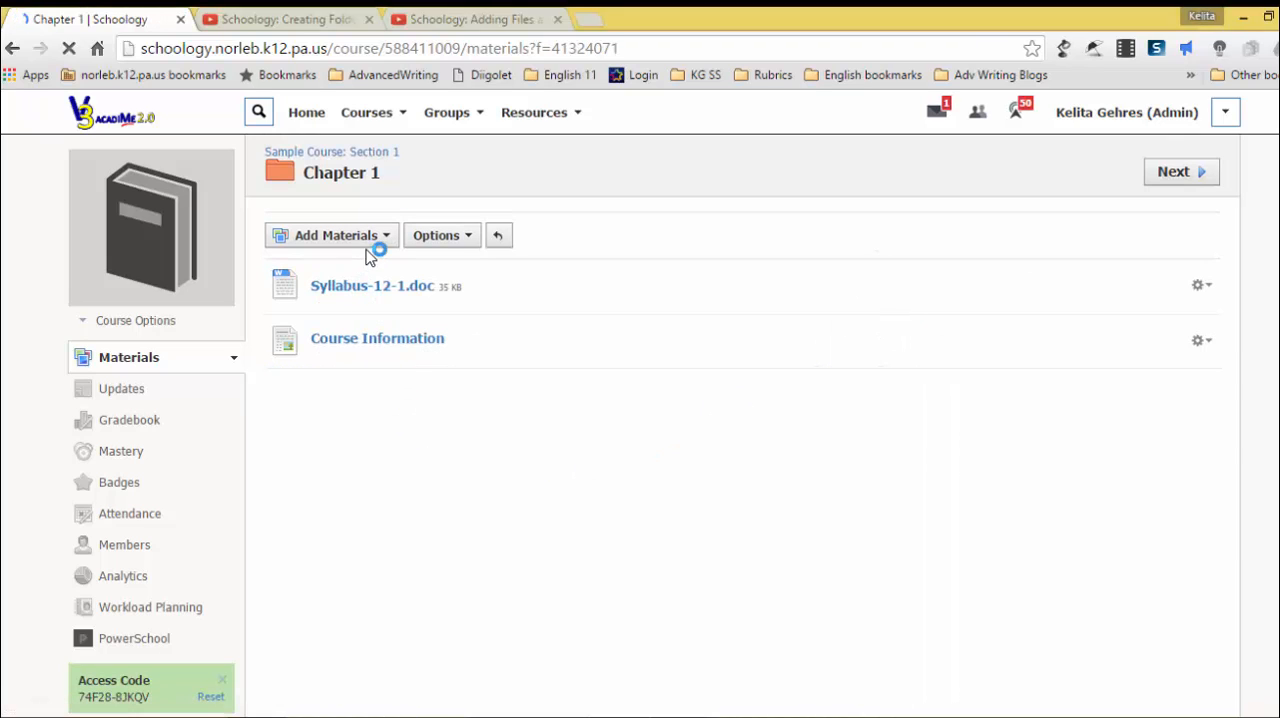
{"action": "left_click", "coordinate": [375, 244]}
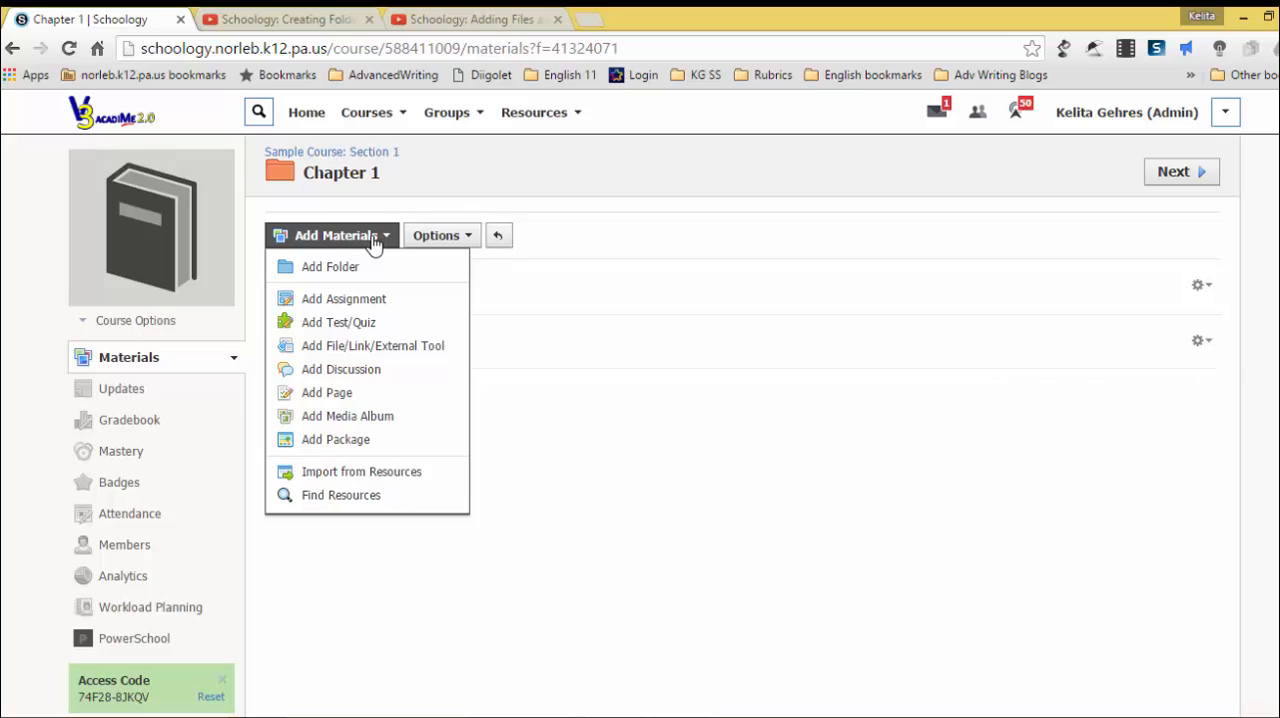
{"action": "left_click", "coordinate": [377, 307]}
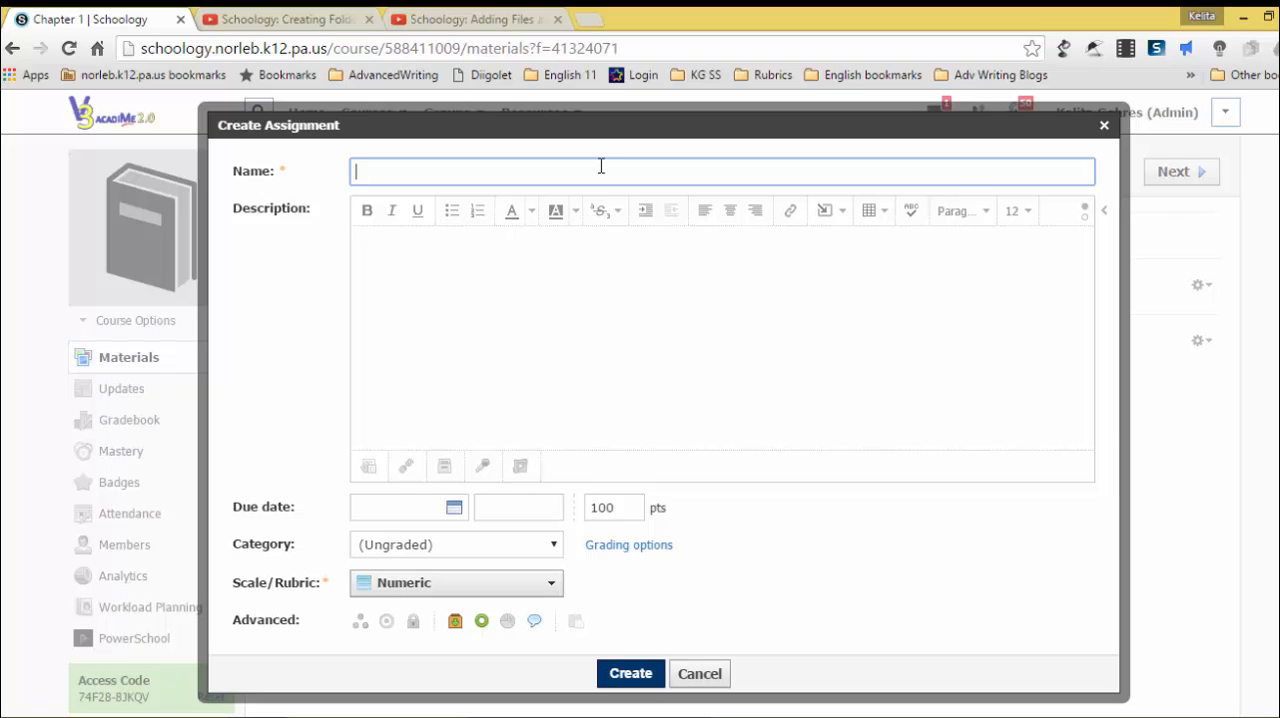
{"action": "type", "text": "Assignmn"}
{"action": "type", "text": "nt 1"}
{"action": "left_click", "coordinate": [497, 286]}
{"action": "type", "text": "Directions"}
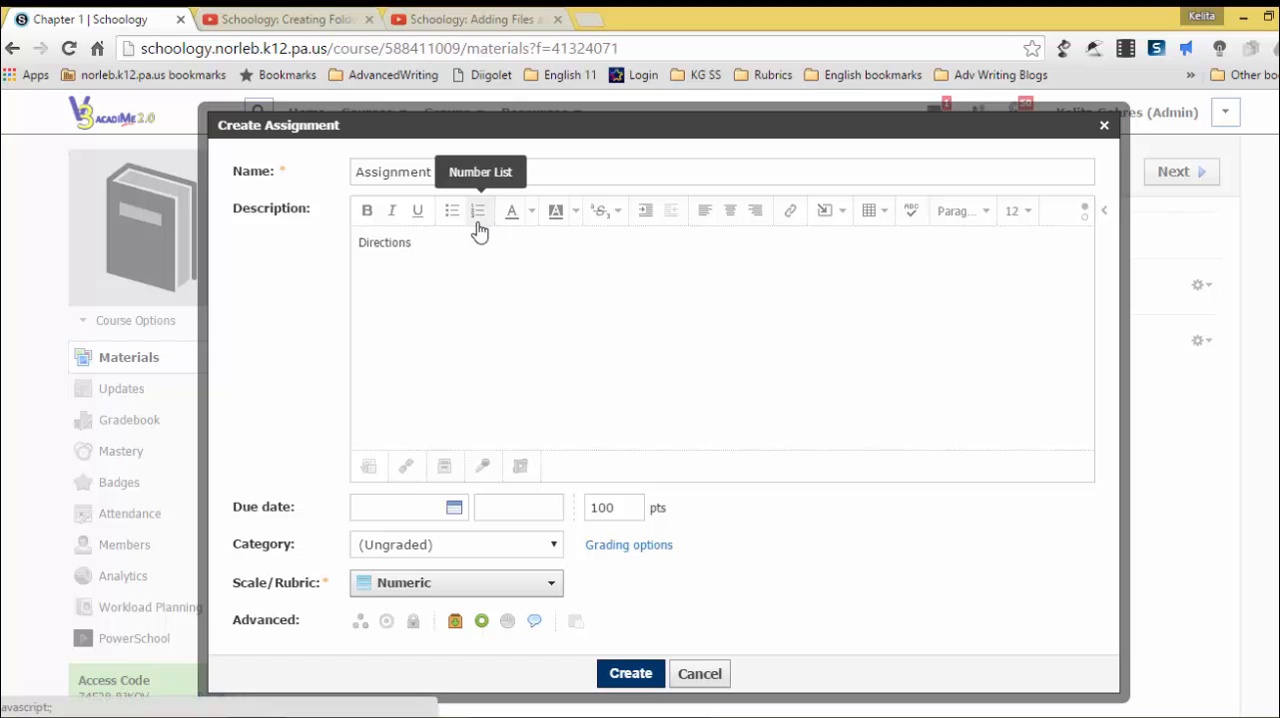
{"action": "left_click", "coordinate": [845, 221]}
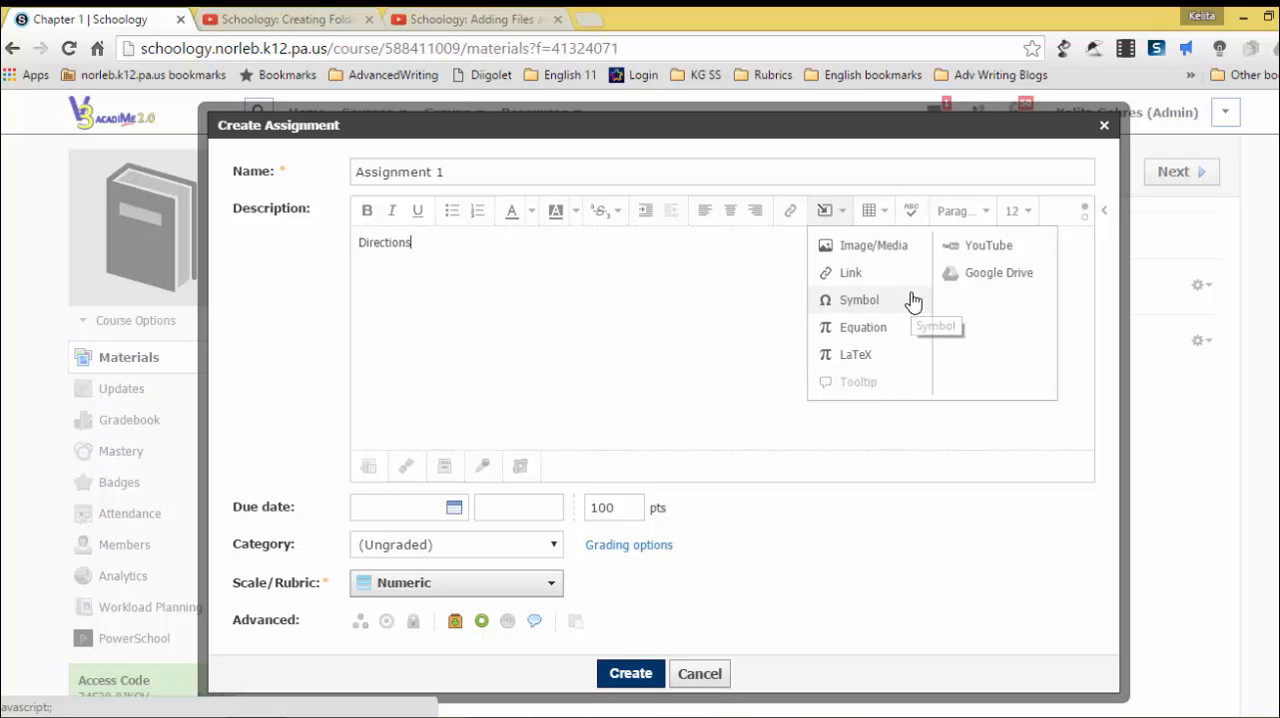
{"action": "left_click", "coordinate": [698, 315]}
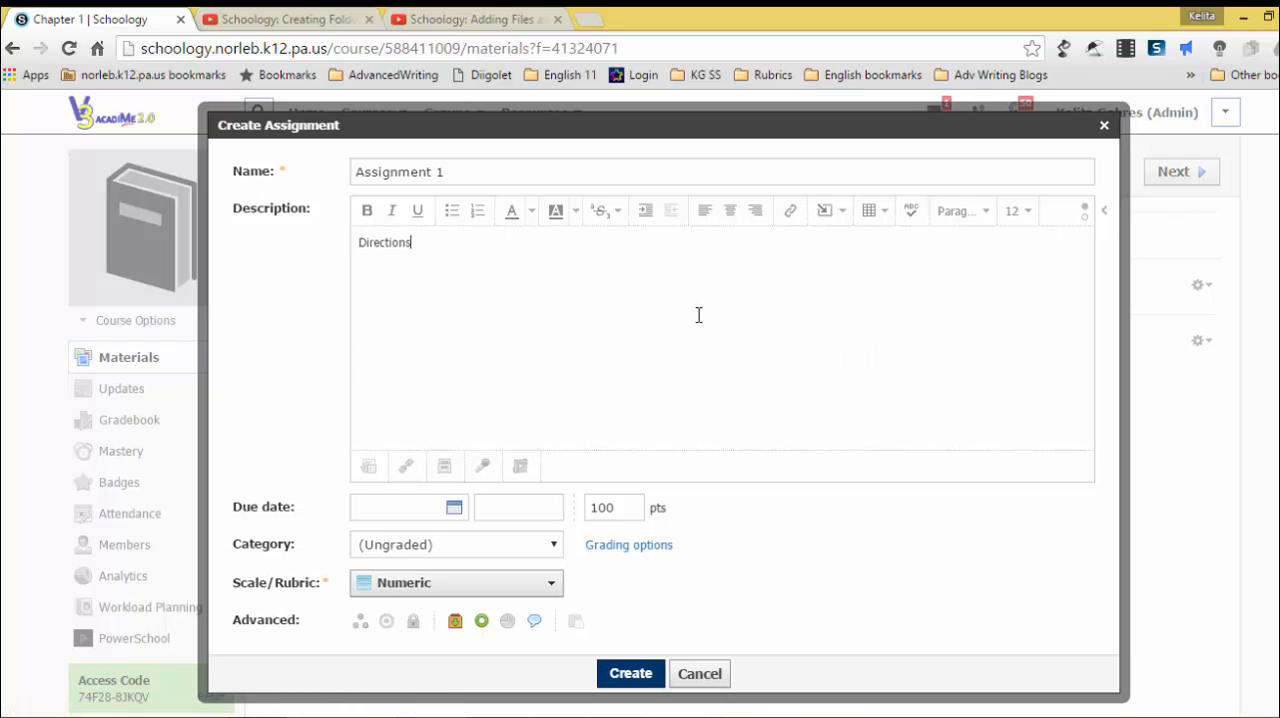
{"action": "left_click", "coordinate": [454, 512]}
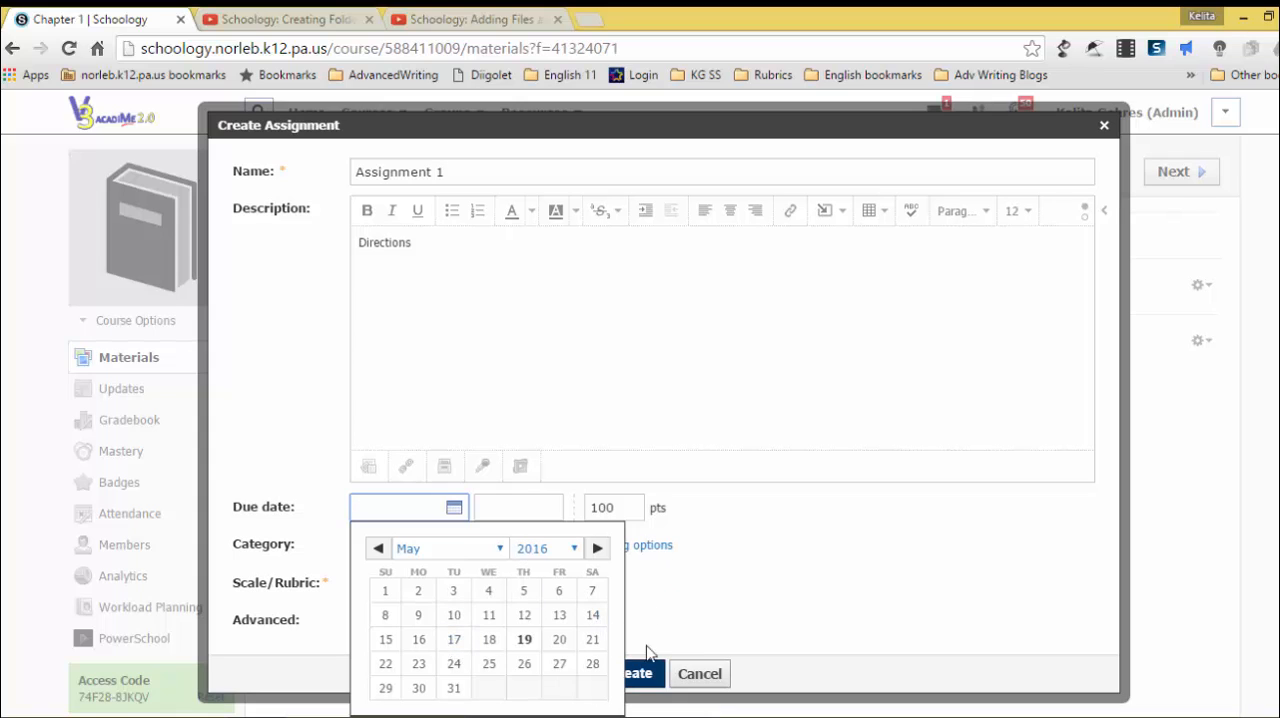
{"action": "left_click", "coordinate": [692, 589]}
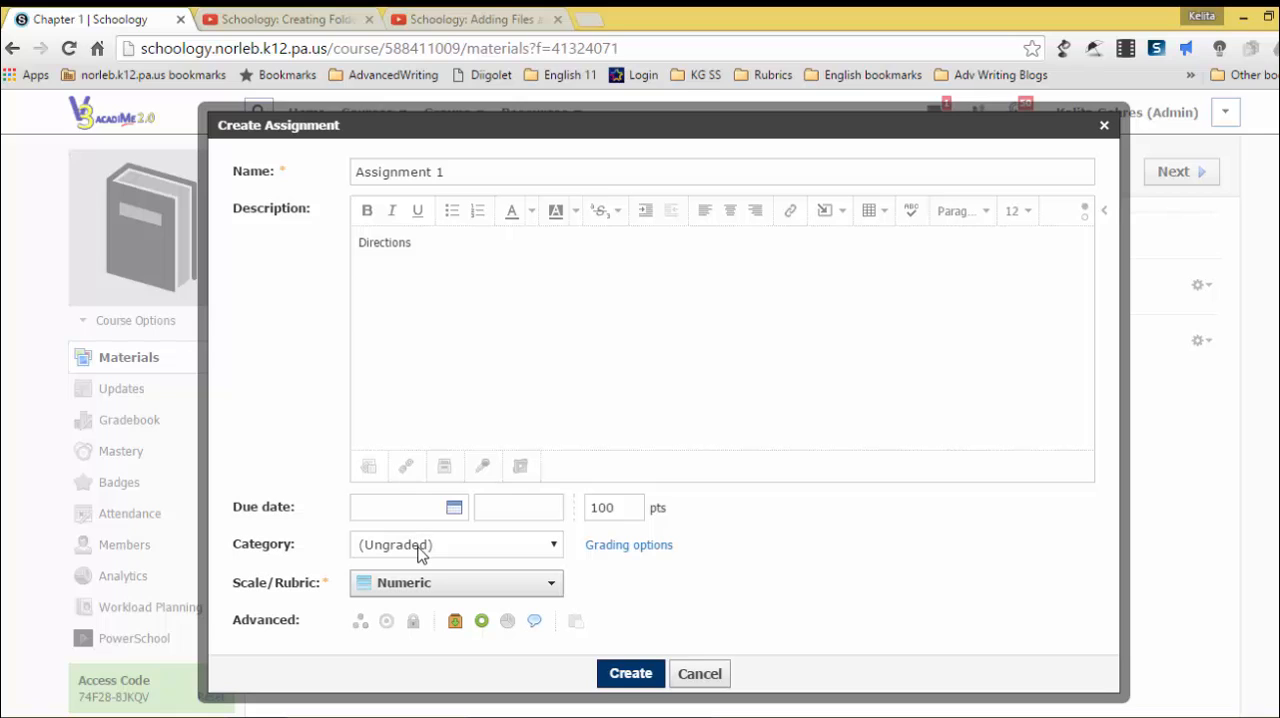
Step: Create a new grading category named "Classwork" for the assignment and create the assignment
{"action": "left_click", "coordinate": [420, 552]}
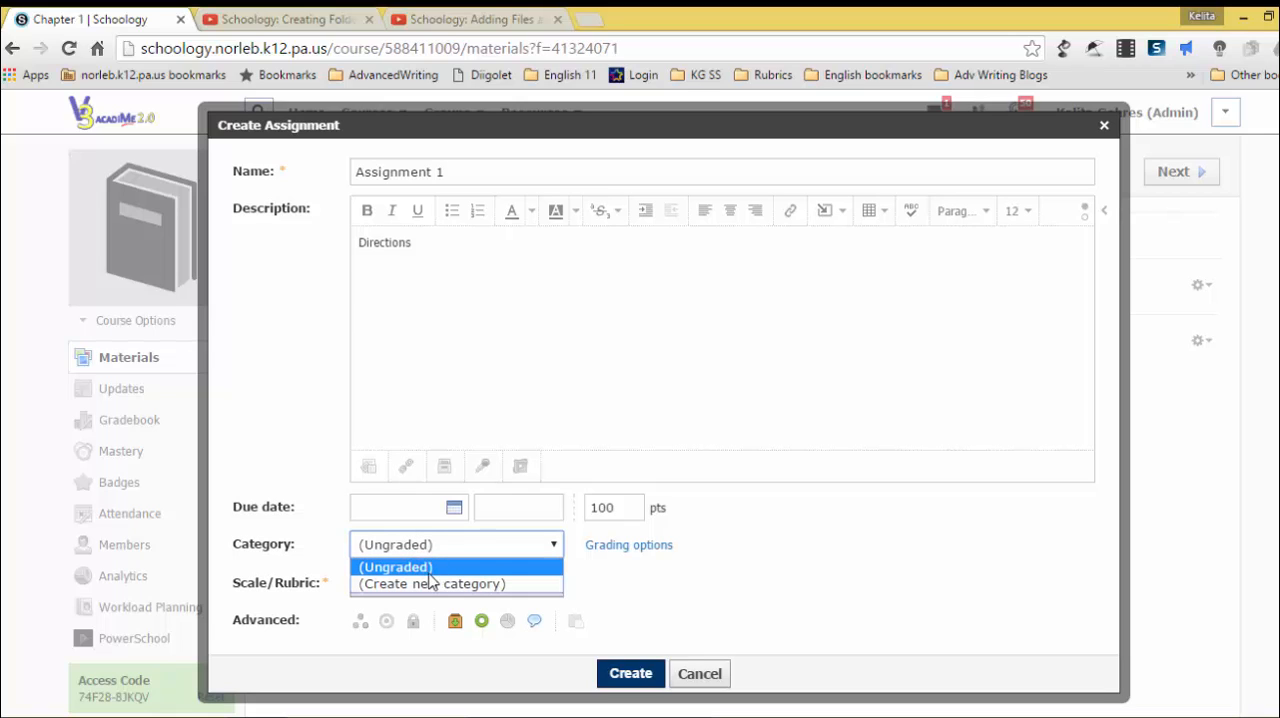
{"action": "left_click", "coordinate": [428, 585]}
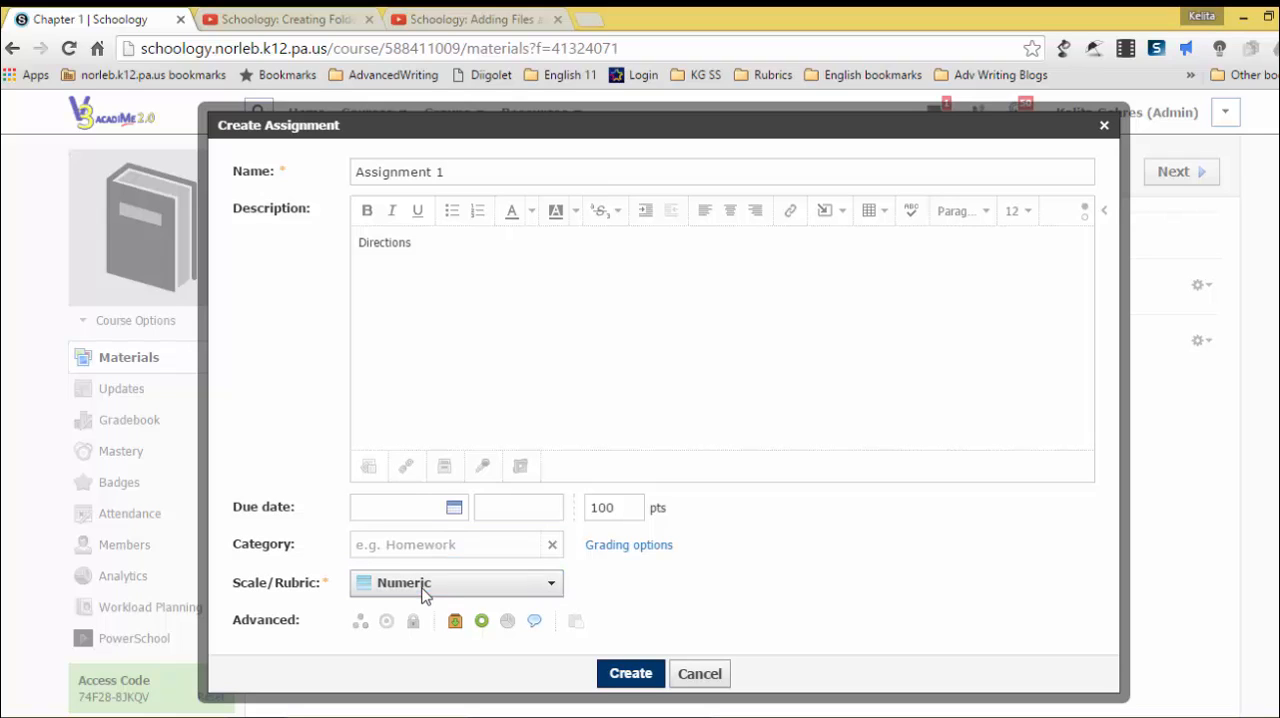
{"action": "left_click", "coordinate": [458, 542]}
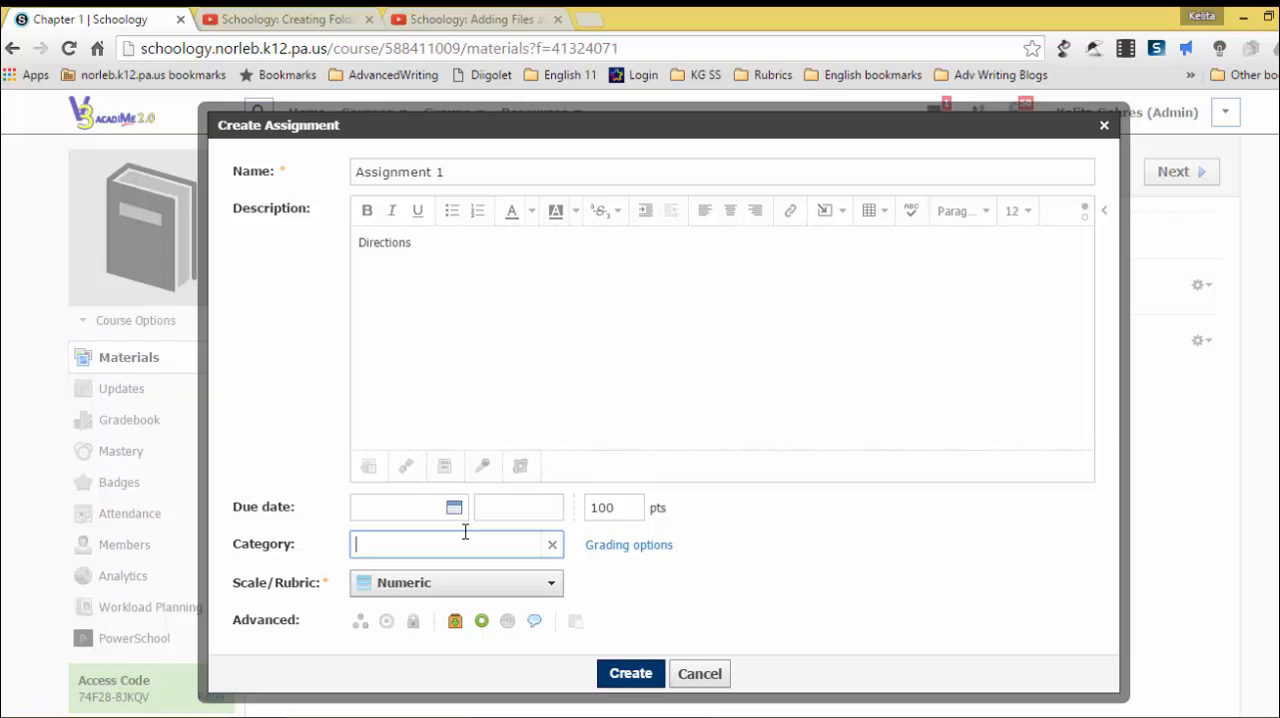
{"action": "type", "text": "Classwork"}
{"action": "key", "text": "Return"}
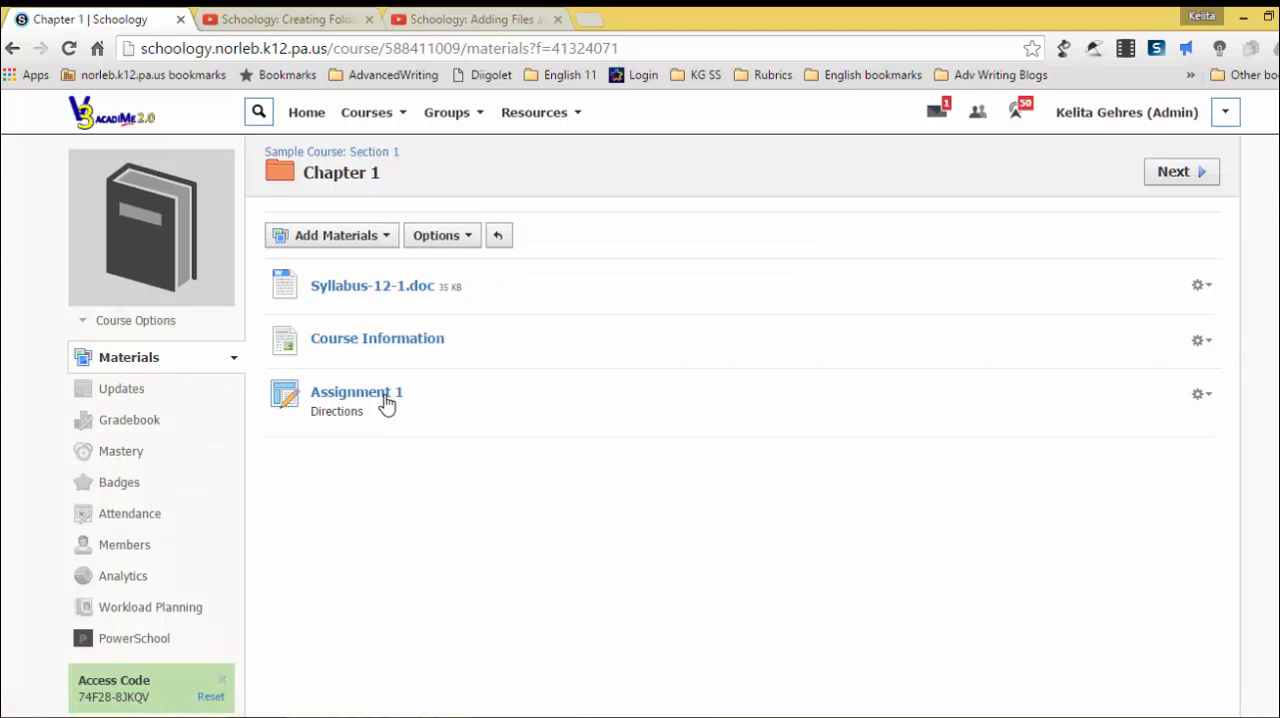
Step: Open Assignment 1 for editing and choose the Classwork category
{"action": "left_click", "coordinate": [1200, 393]}
{"action": "left_click", "coordinate": [1190, 423]}
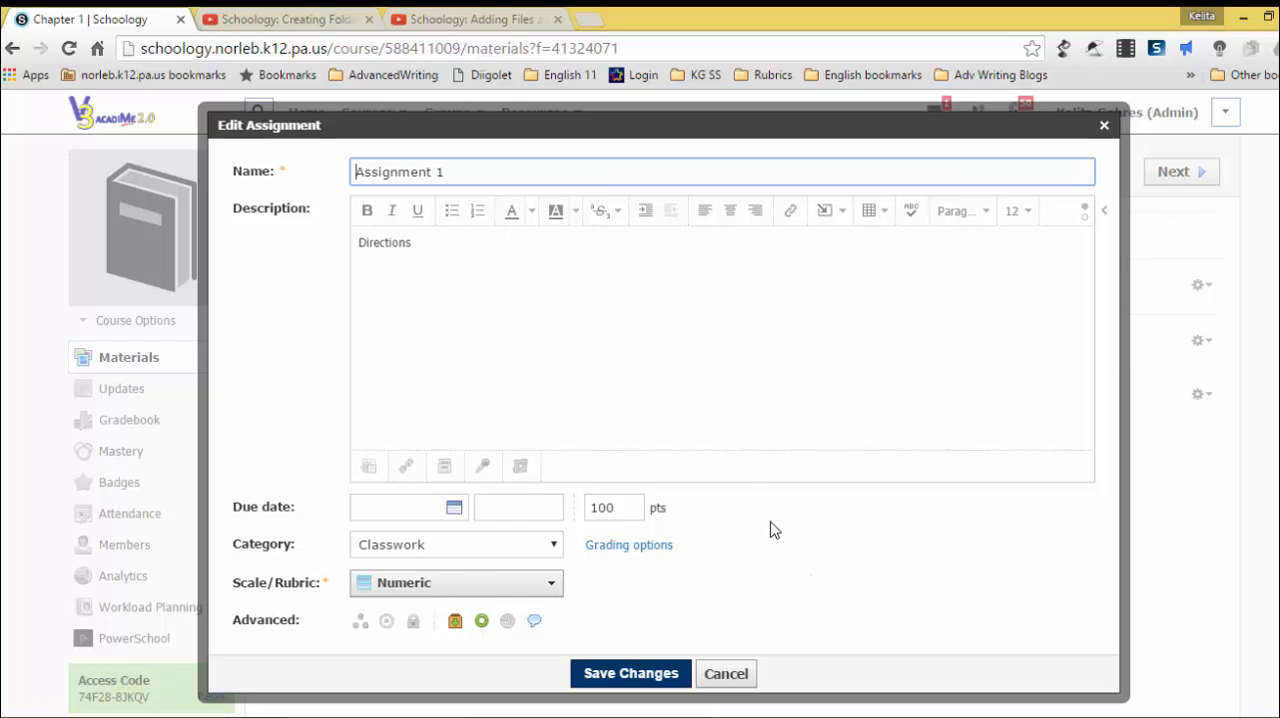
{"action": "left_click", "coordinate": [478, 557]}
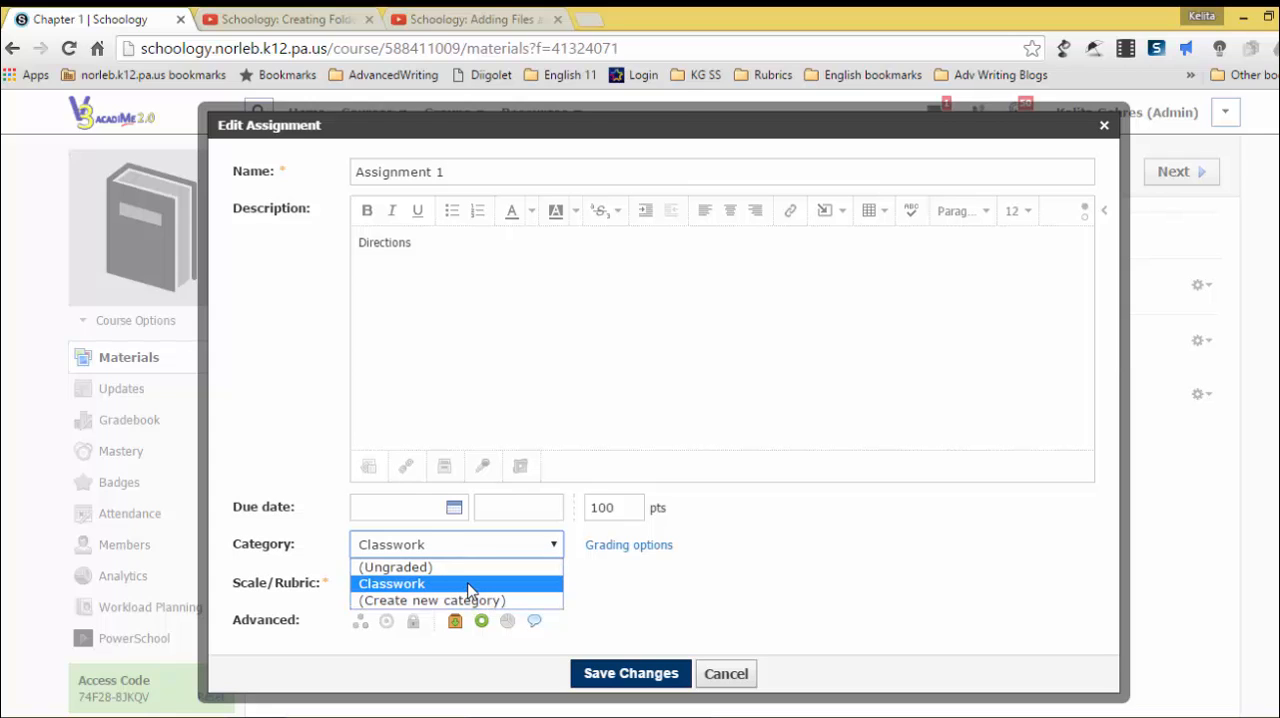
{"action": "left_click", "coordinate": [470, 586]}
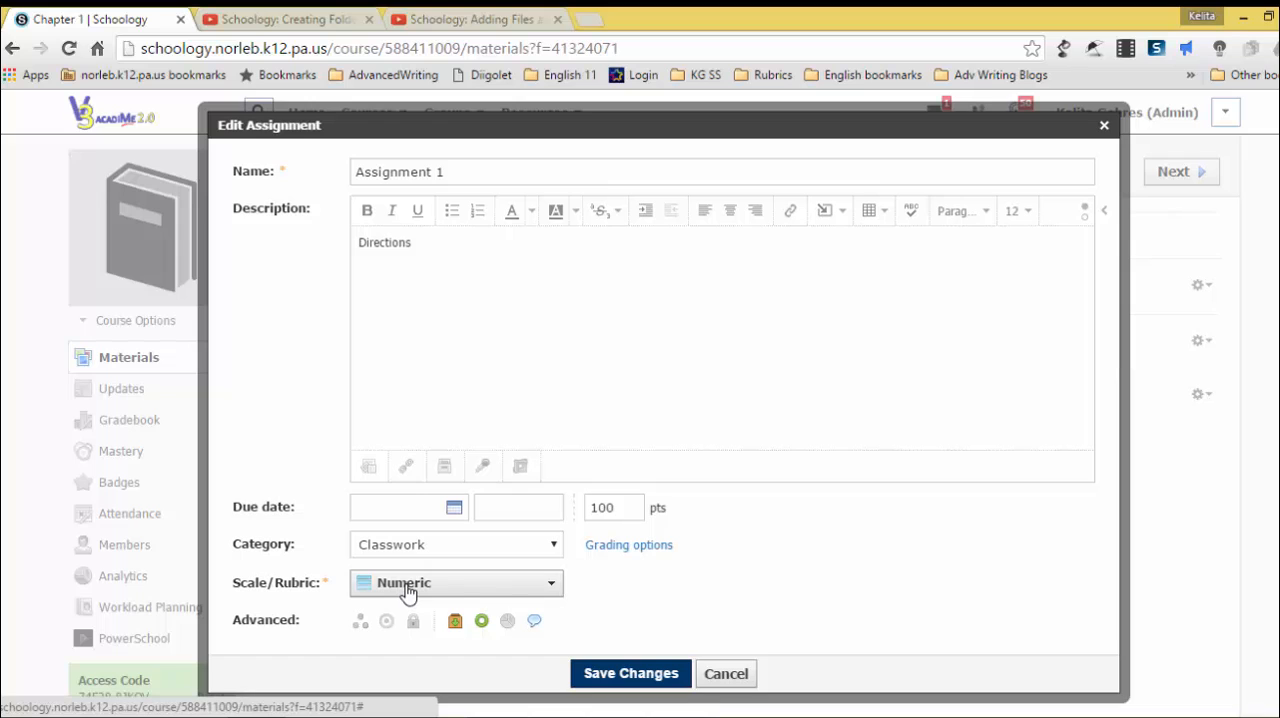
{"action": "left_click", "coordinate": [480, 586]}
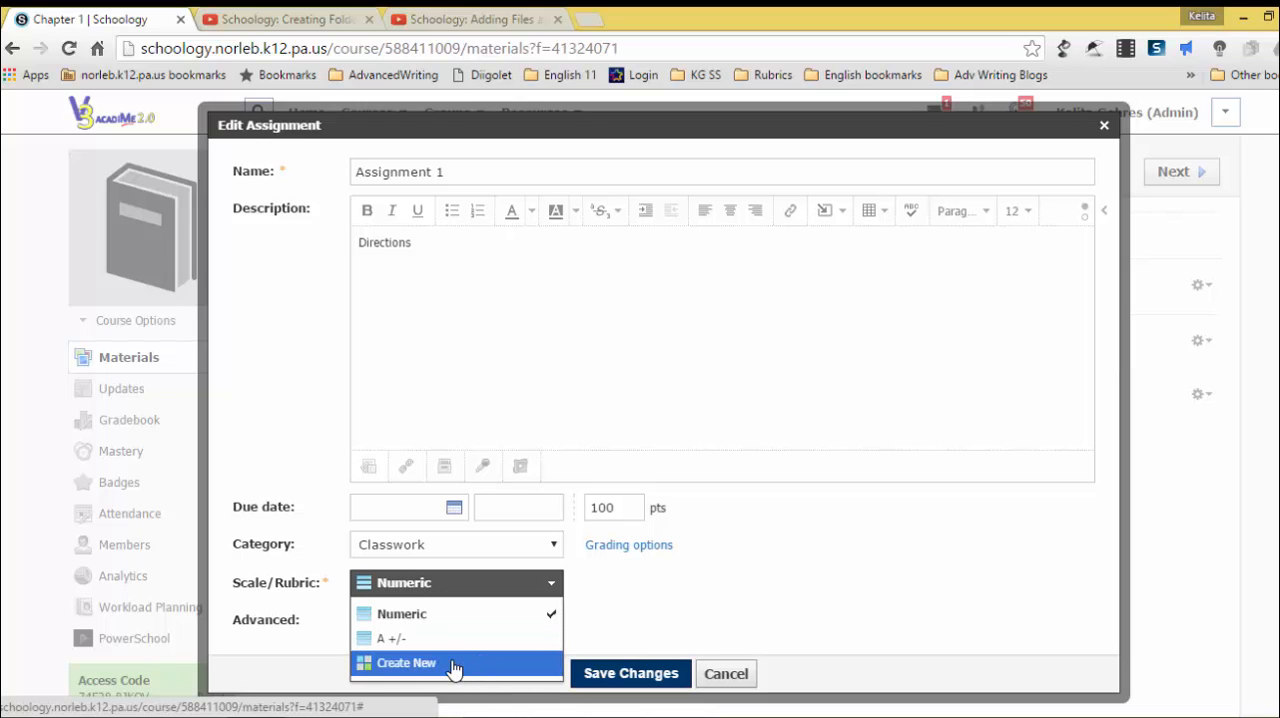
{"action": "left_click", "coordinate": [686, 602]}
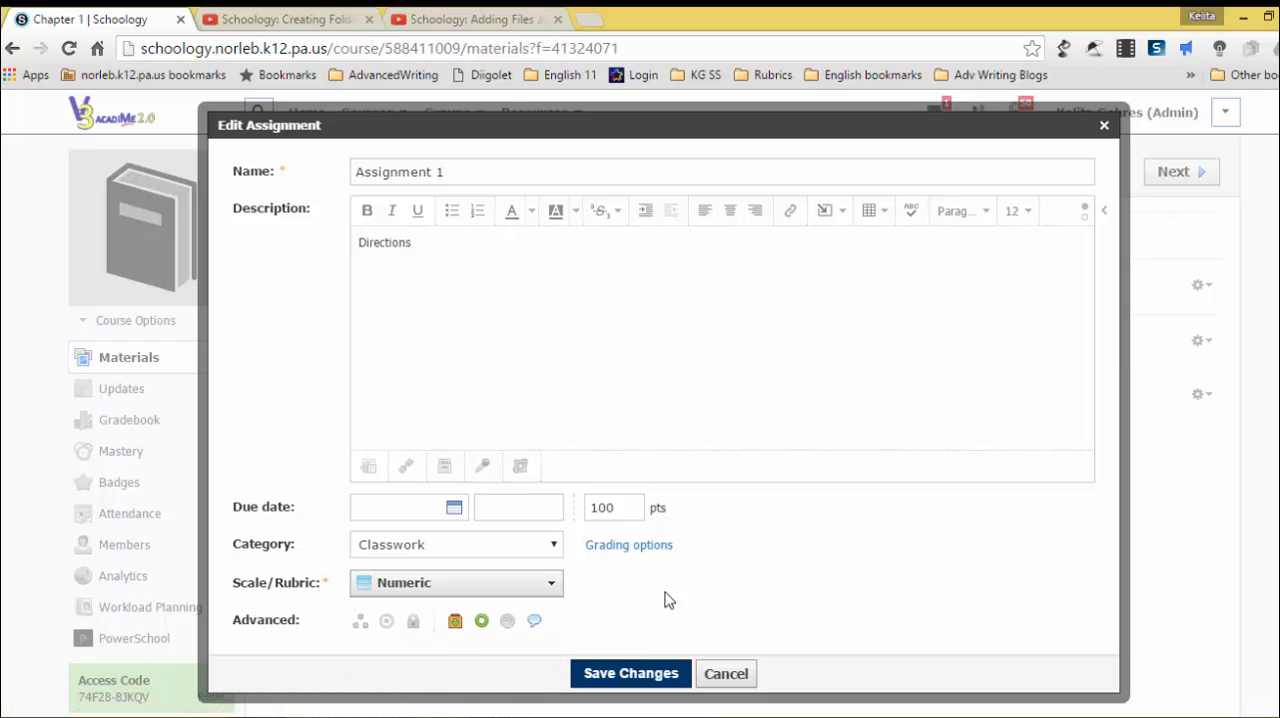
Step: Turn on the Individually Assign option for Assignment 1
{"action": "scroll", "coordinate": [662, 598], "scroll_direction": "down", "scroll_amount": 1}
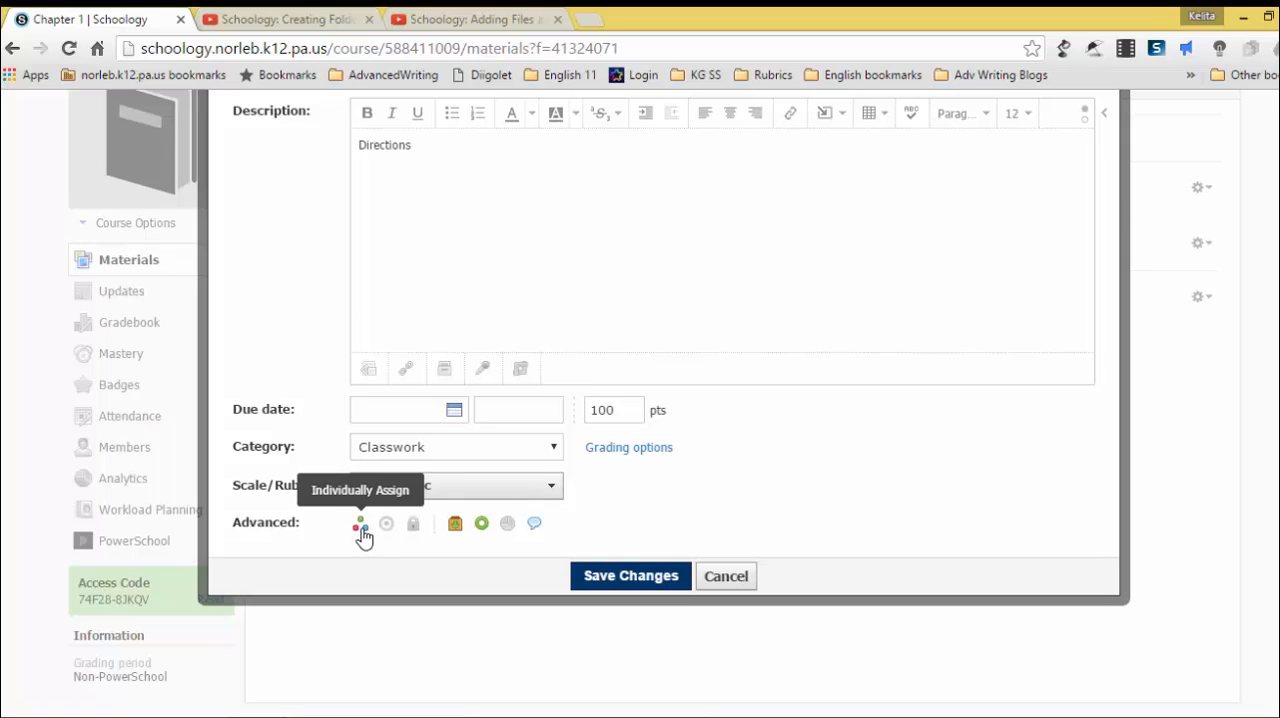
{"action": "left_click", "coordinate": [360, 524]}
{"action": "scroll", "coordinate": [508, 540], "scroll_direction": "down", "scroll_amount": 1}
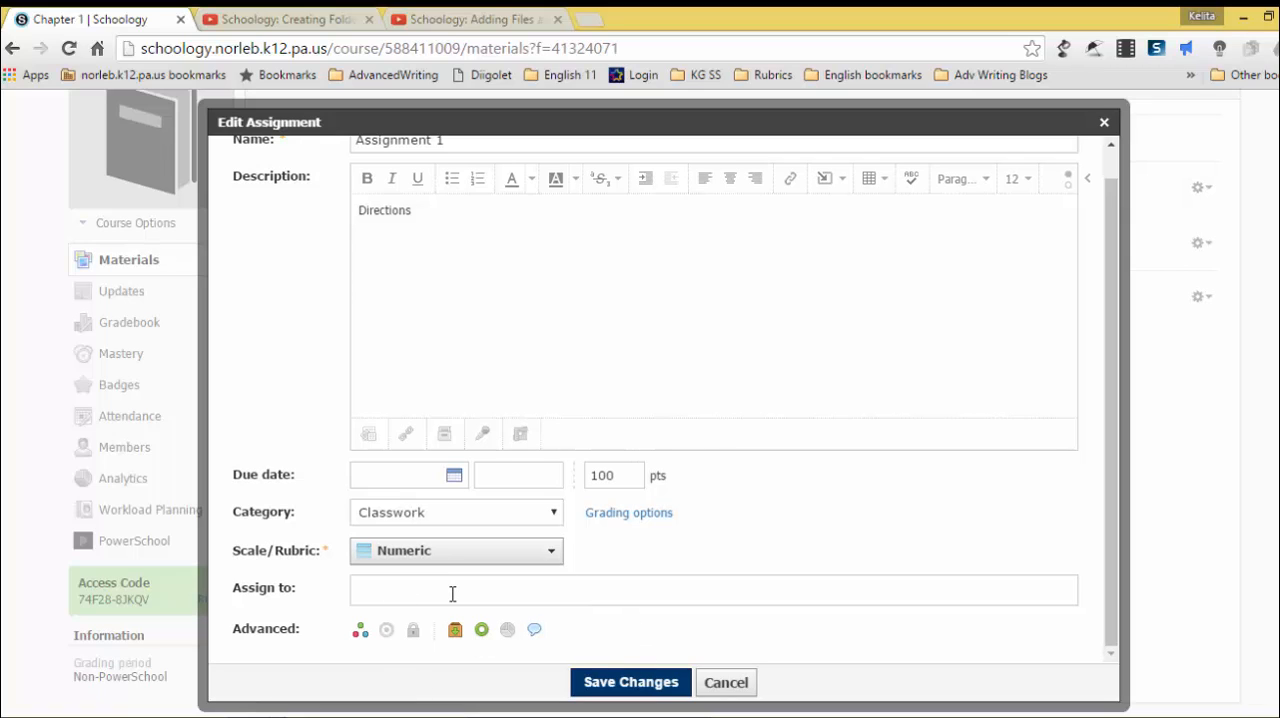
Step: Align the assignment with Common Core English Language Arts/Literacy objective LA.11-12.CCSS.ELA-Literacy.RH.11-12.2 from Grades 11-12 Literacy in History/Social Studies, Reading, Key Ideas and Details
{"action": "left_click", "coordinate": [387, 632]}
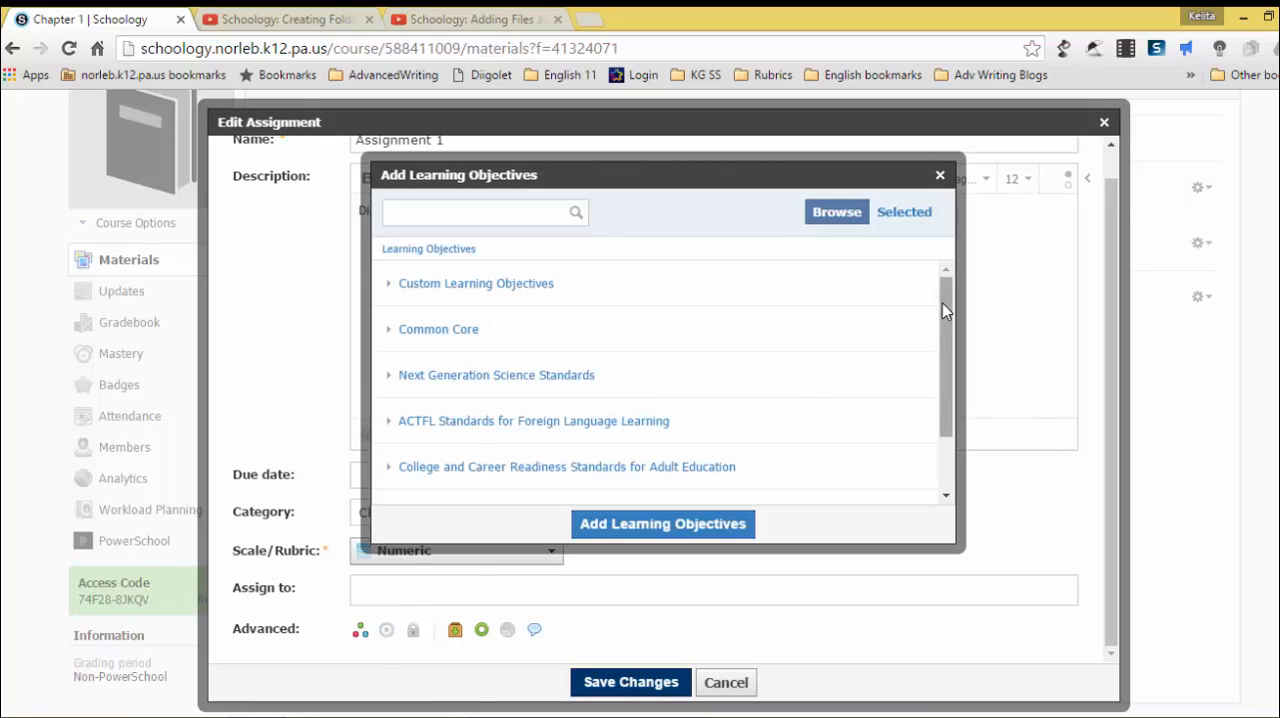
{"action": "mouse_move", "coordinate": [942, 303]}
{"action": "left_mouse_down"}
{"action": "mouse_move", "coordinate": [940, 376]}
{"action": "mouse_move", "coordinate": [931, 311]}
{"action": "left_mouse_up"}
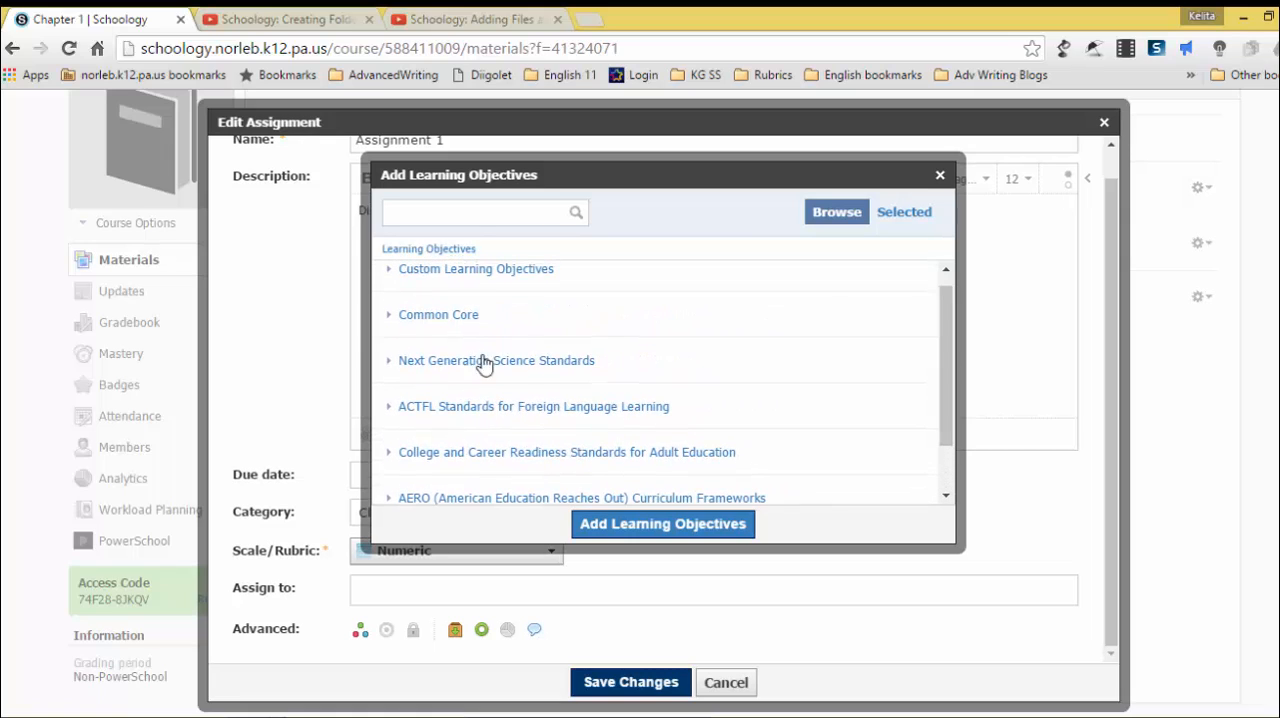
{"action": "left_click", "coordinate": [440, 316]}
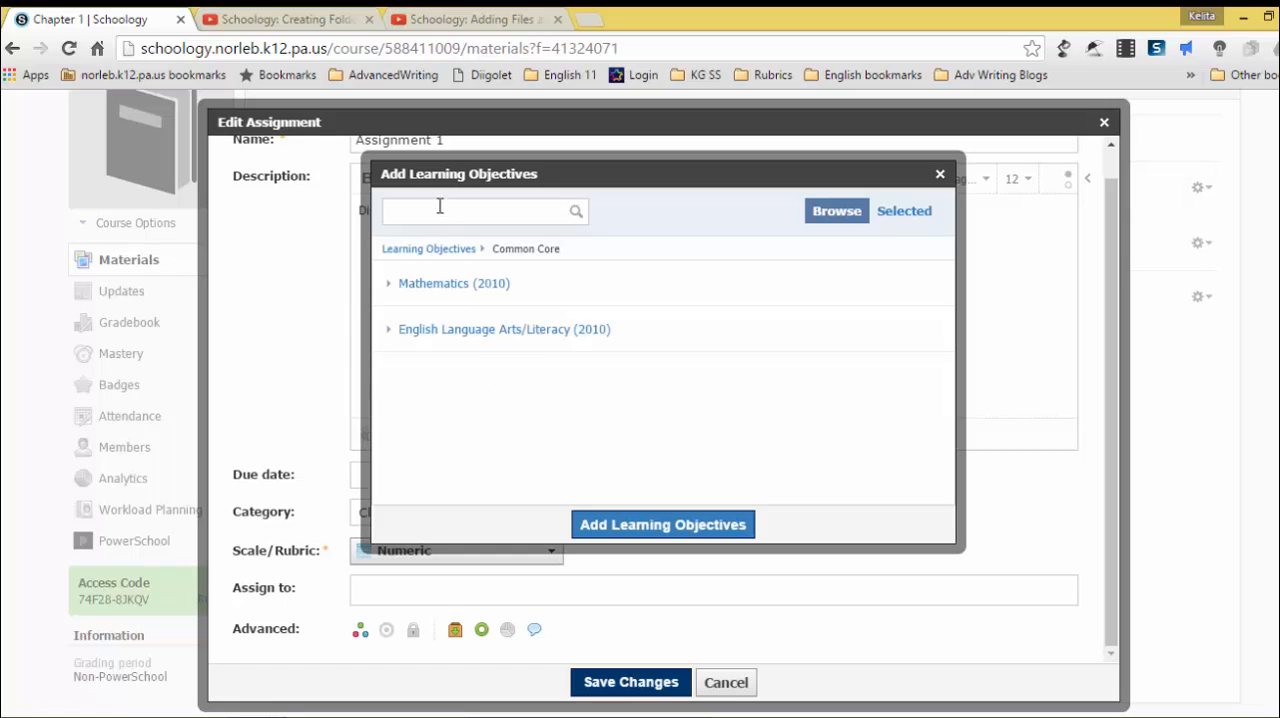
{"action": "left_click", "coordinate": [530, 331]}
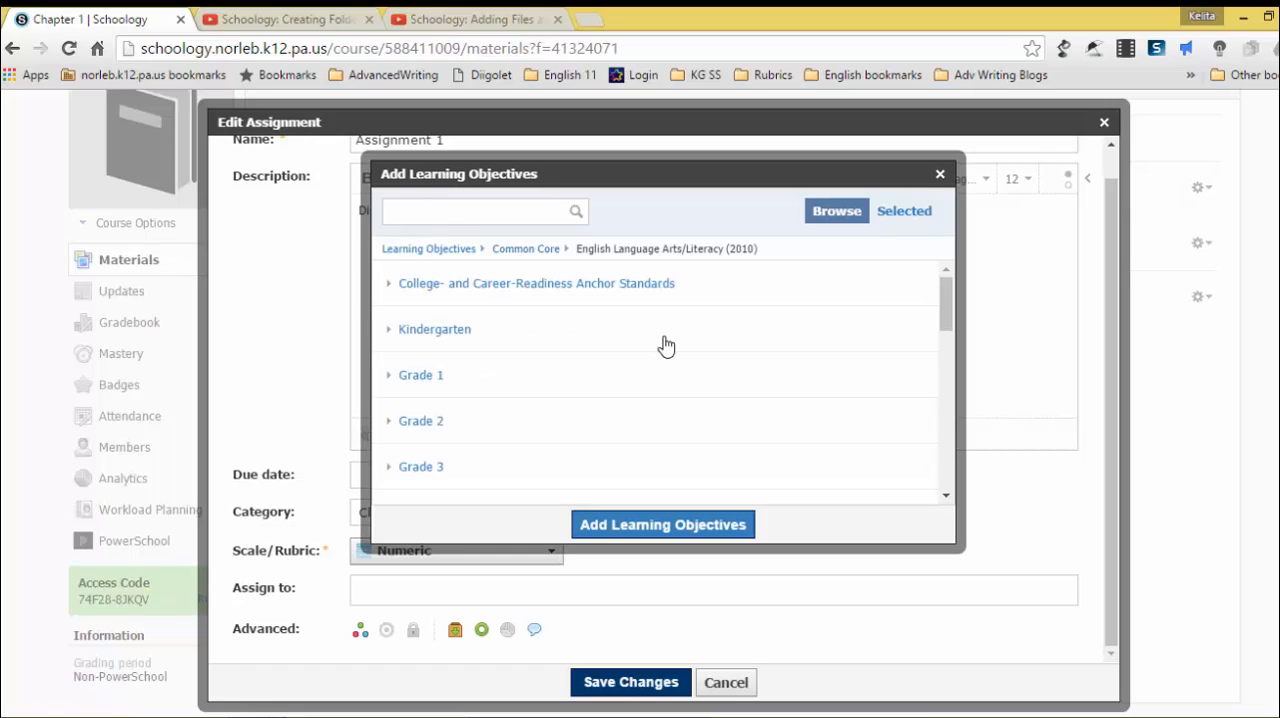
{"action": "scroll", "coordinate": [660, 410], "scroll_direction": "down", "scroll_amount": 5}
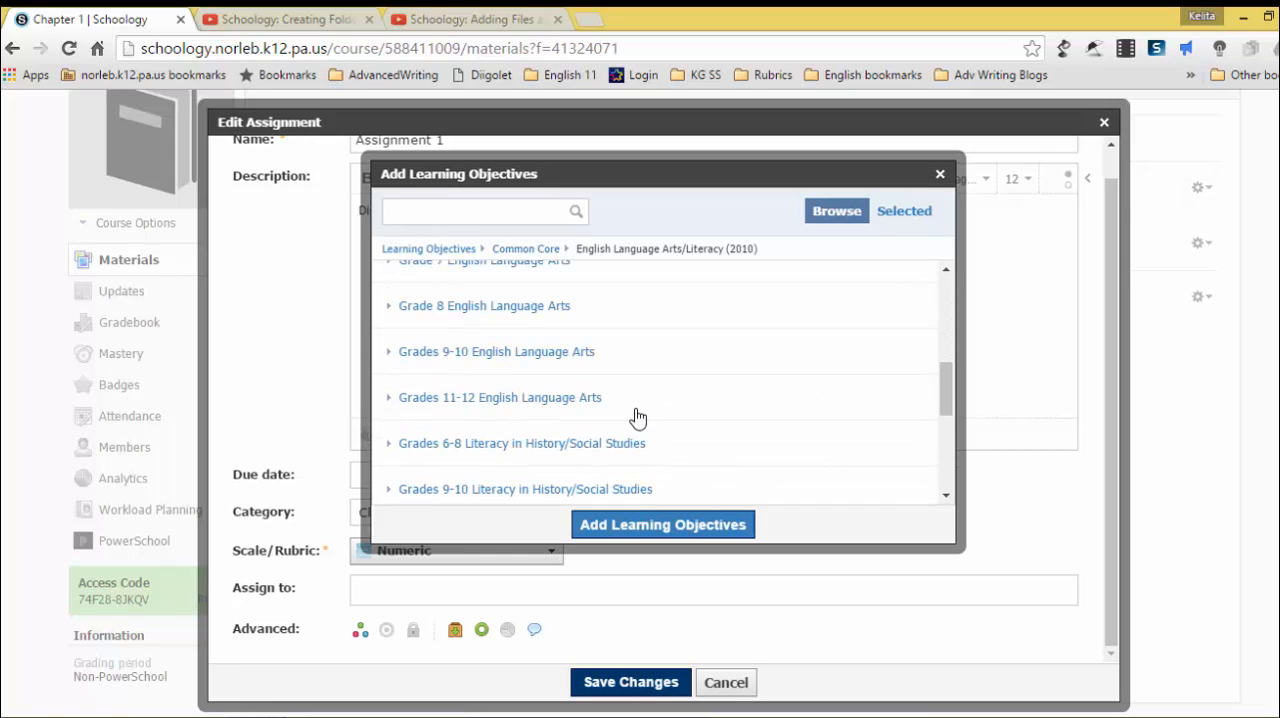
{"action": "scroll", "coordinate": [638, 418], "scroll_direction": "down", "scroll_amount": 2}
{"action": "left_click", "coordinate": [495, 432]}
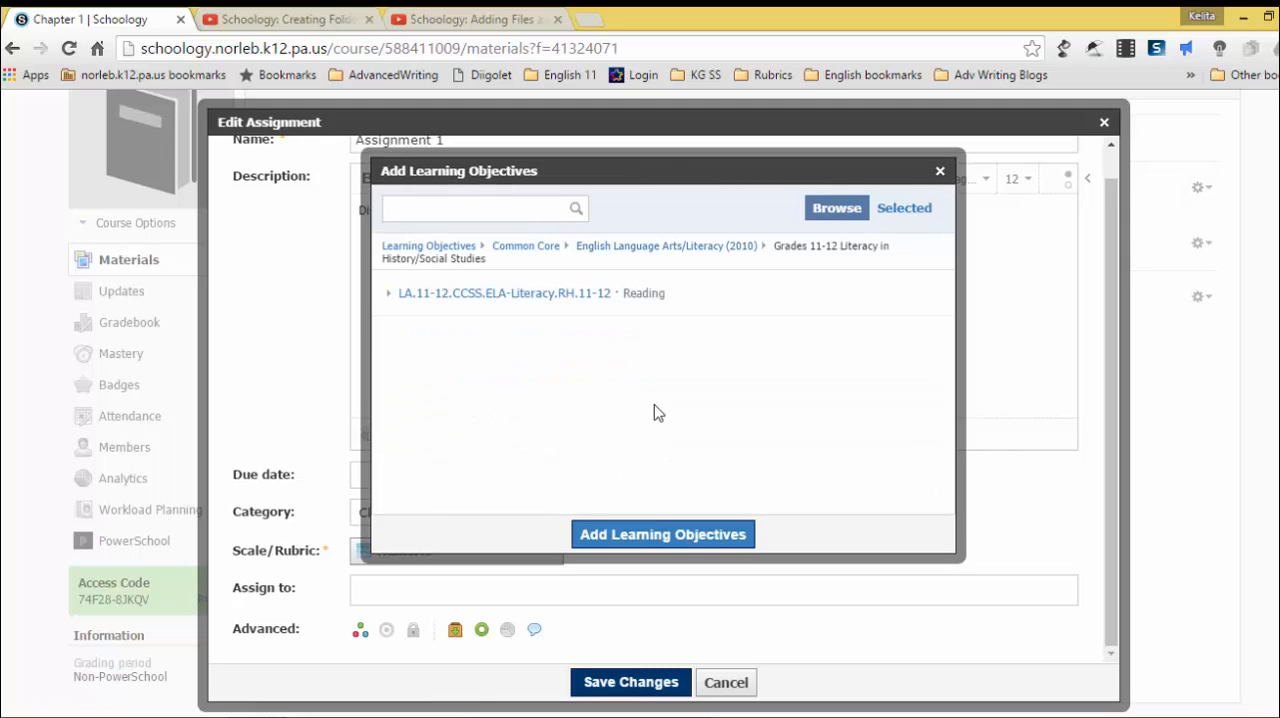
{"action": "left_click", "coordinate": [522, 296]}
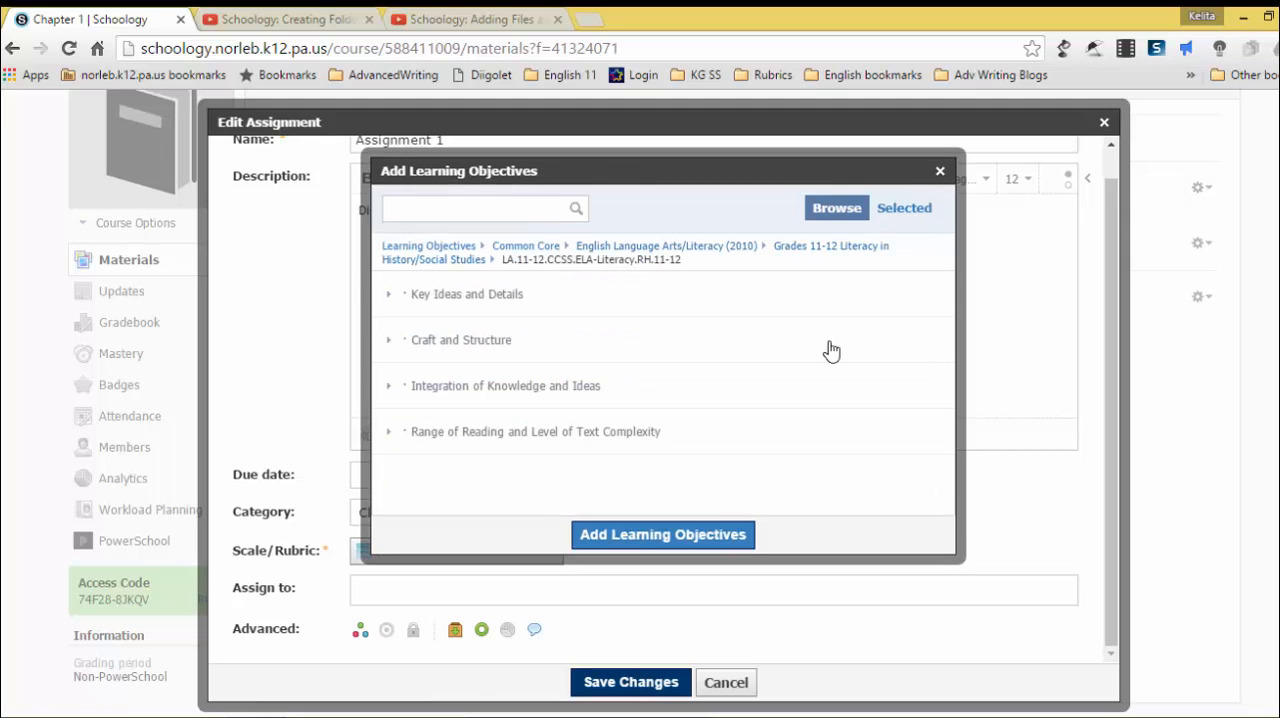
{"action": "left_click", "coordinate": [488, 300]}
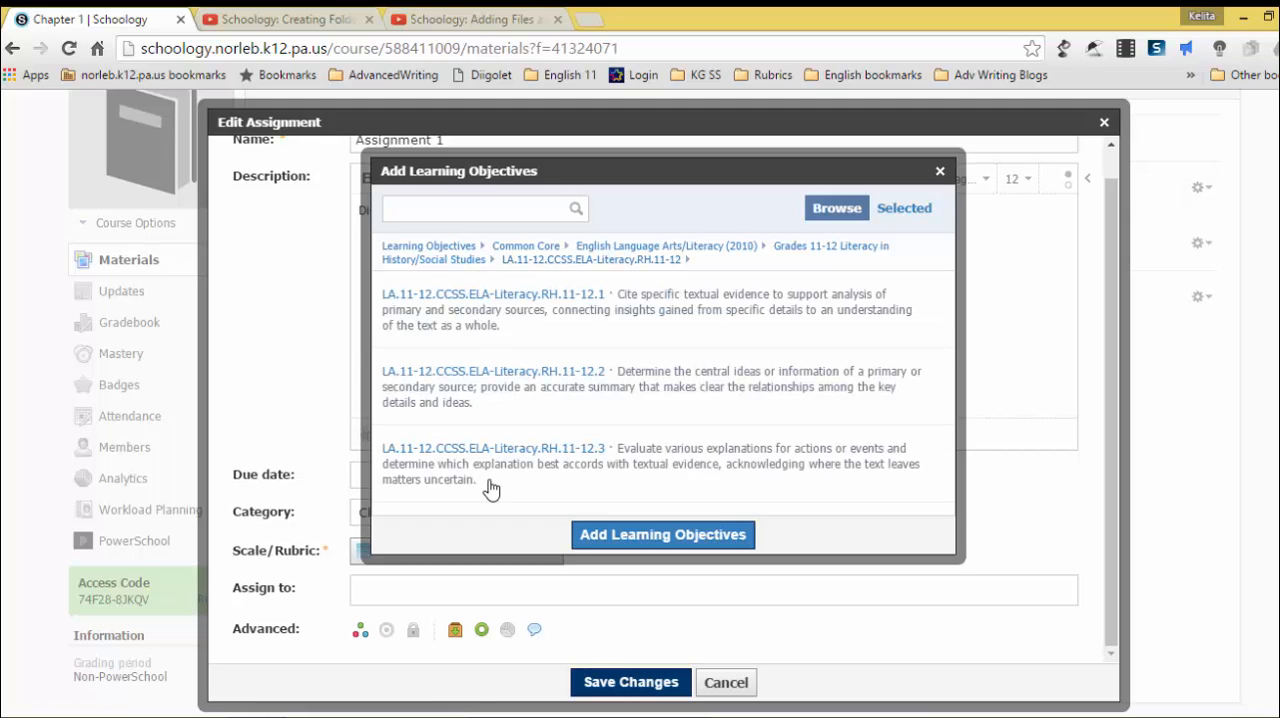
{"action": "left_click", "coordinate": [586, 385]}
{"action": "left_click", "coordinate": [705, 535]}
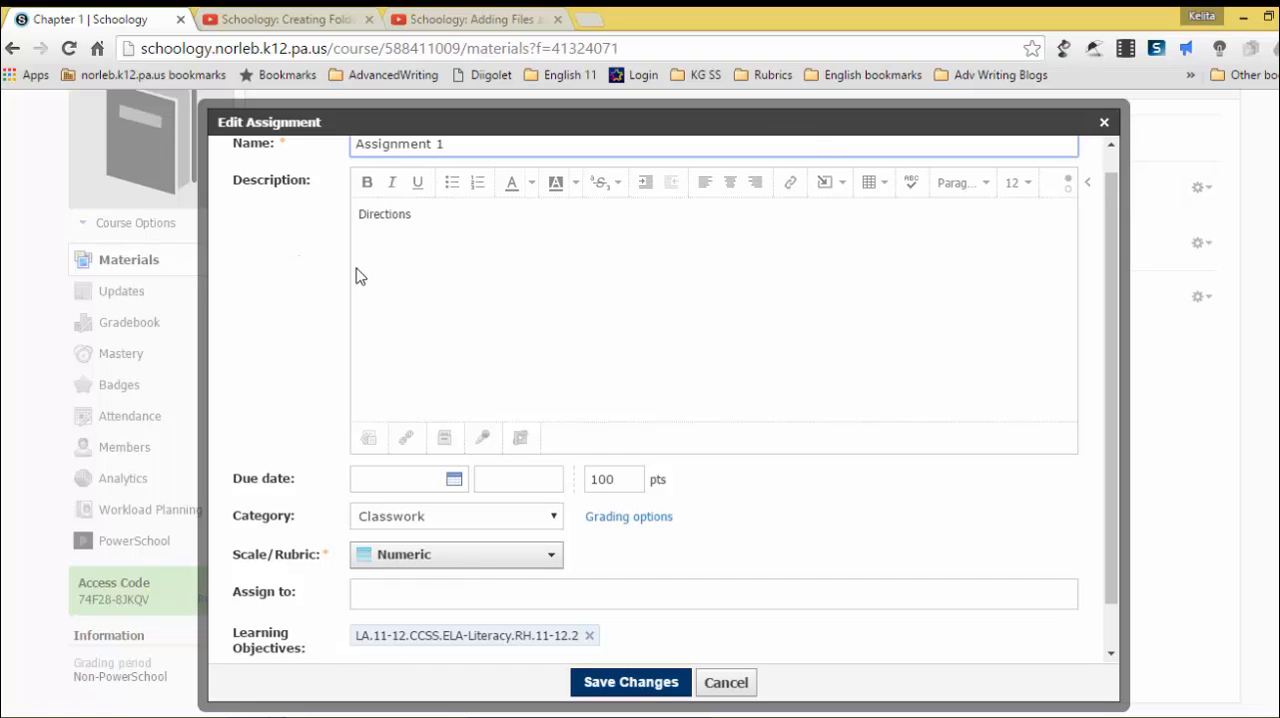
Step: Disable submissions for the assignment and enable them again
{"action": "scroll", "coordinate": [684, 551], "scroll_direction": "down", "scroll_amount": 1}
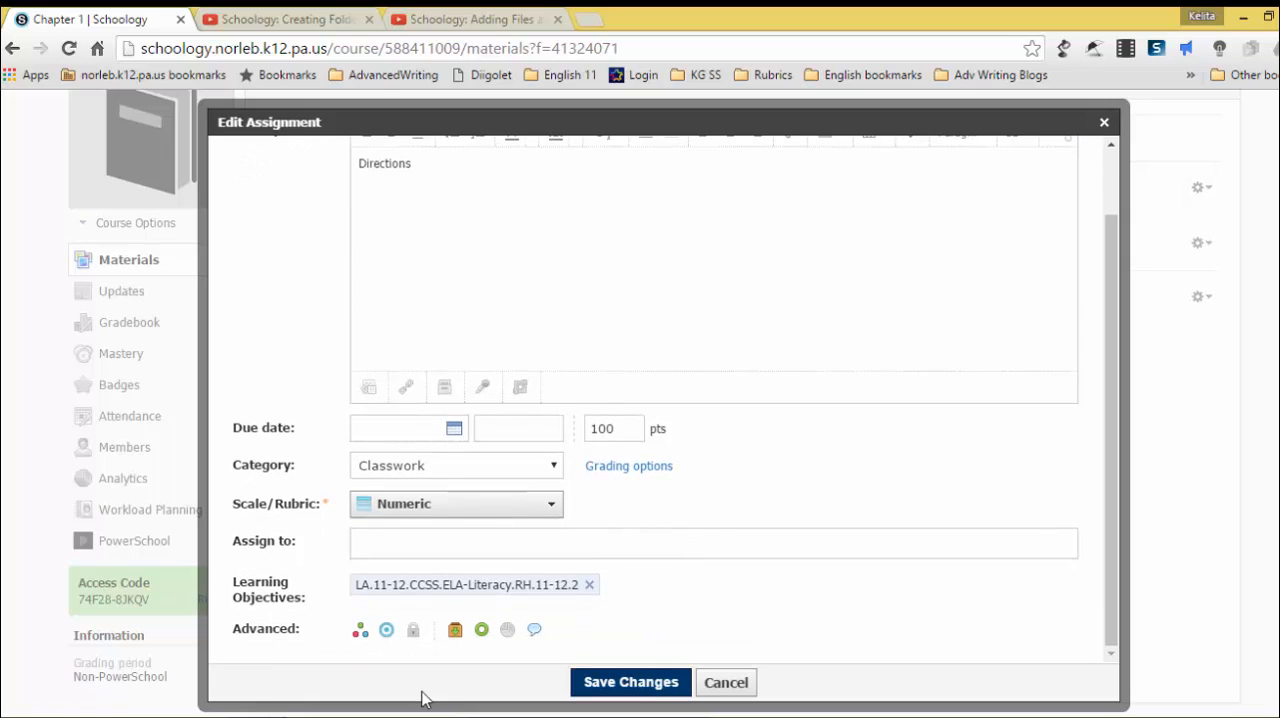
{"action": "left_click", "coordinate": [456, 631]}
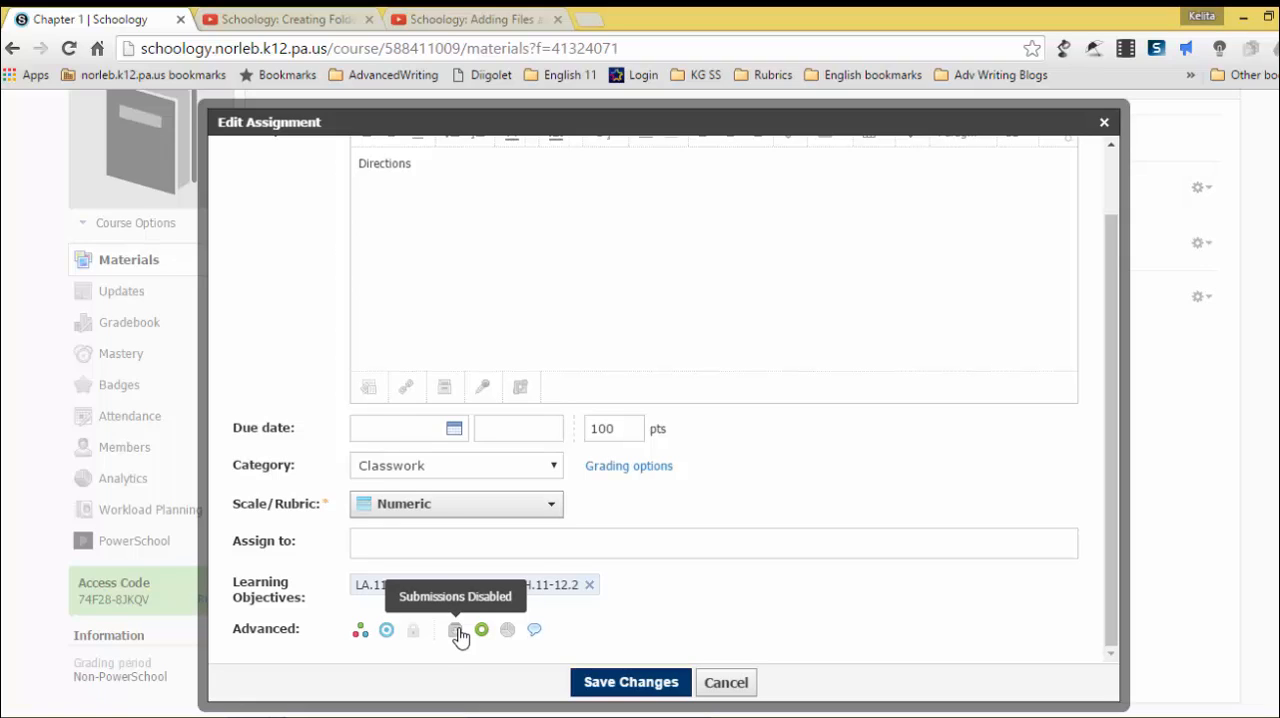
{"action": "left_click", "coordinate": [457, 631]}
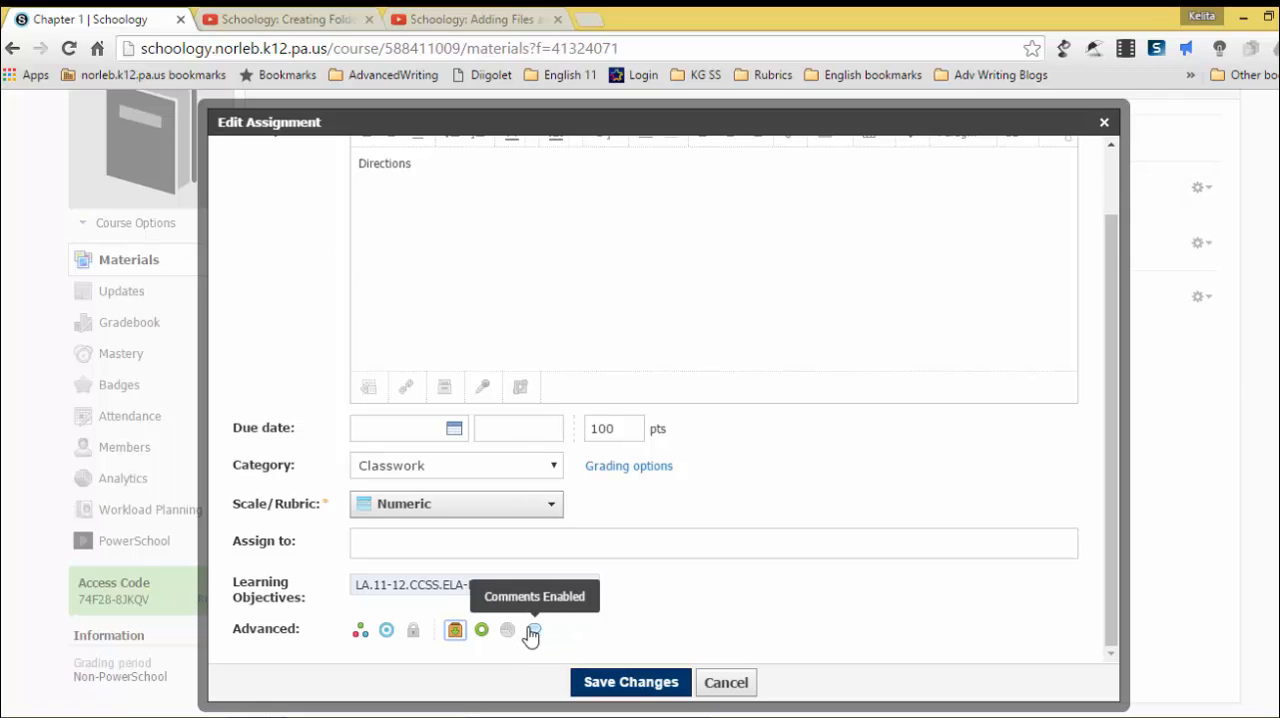
Step: Disable comments on the assignment and save the changes
{"action": "left_click", "coordinate": [536, 631]}
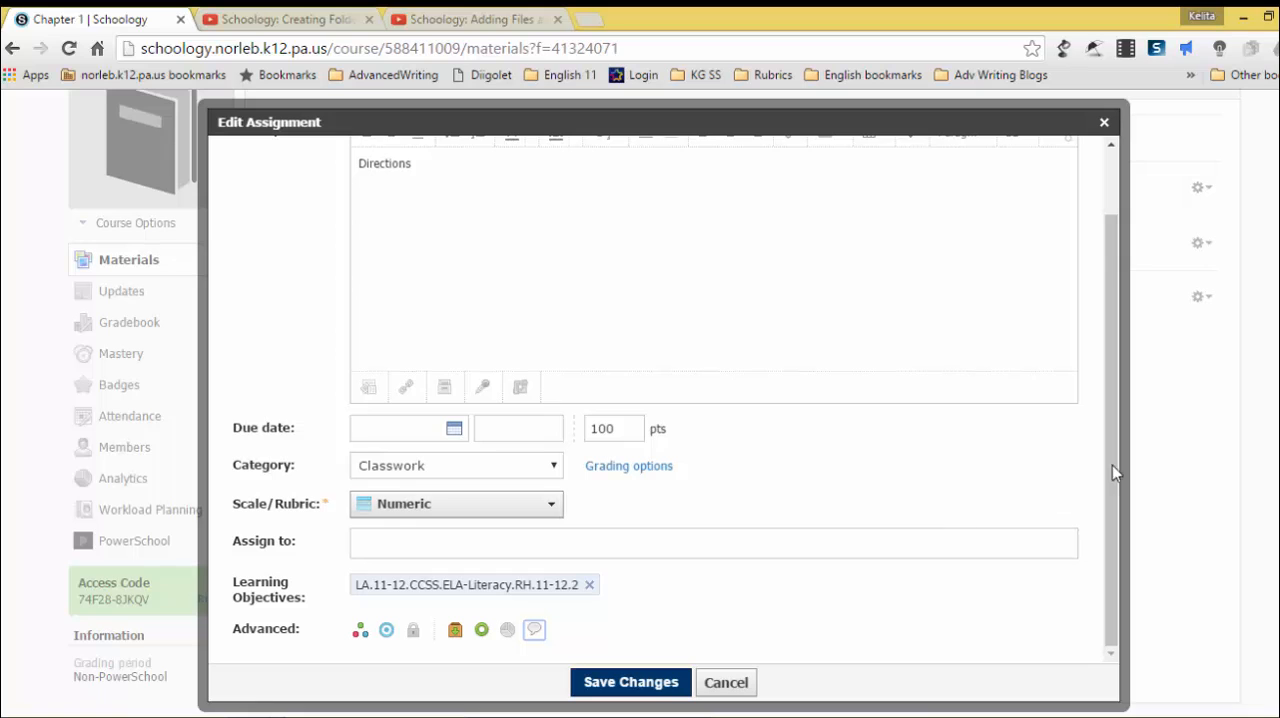
{"action": "left_click_drag", "start_coordinate": [1114, 440], "coordinate": [1105, 383]}
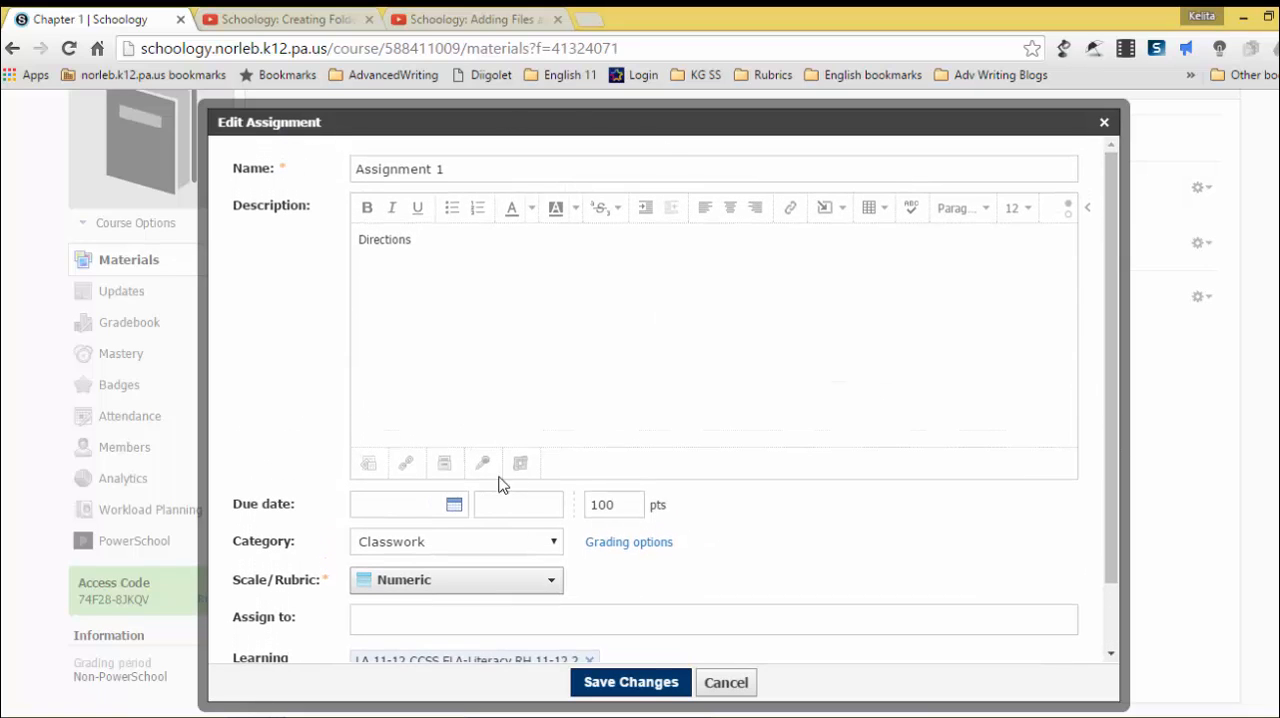
{"action": "left_click", "coordinate": [660, 684]}
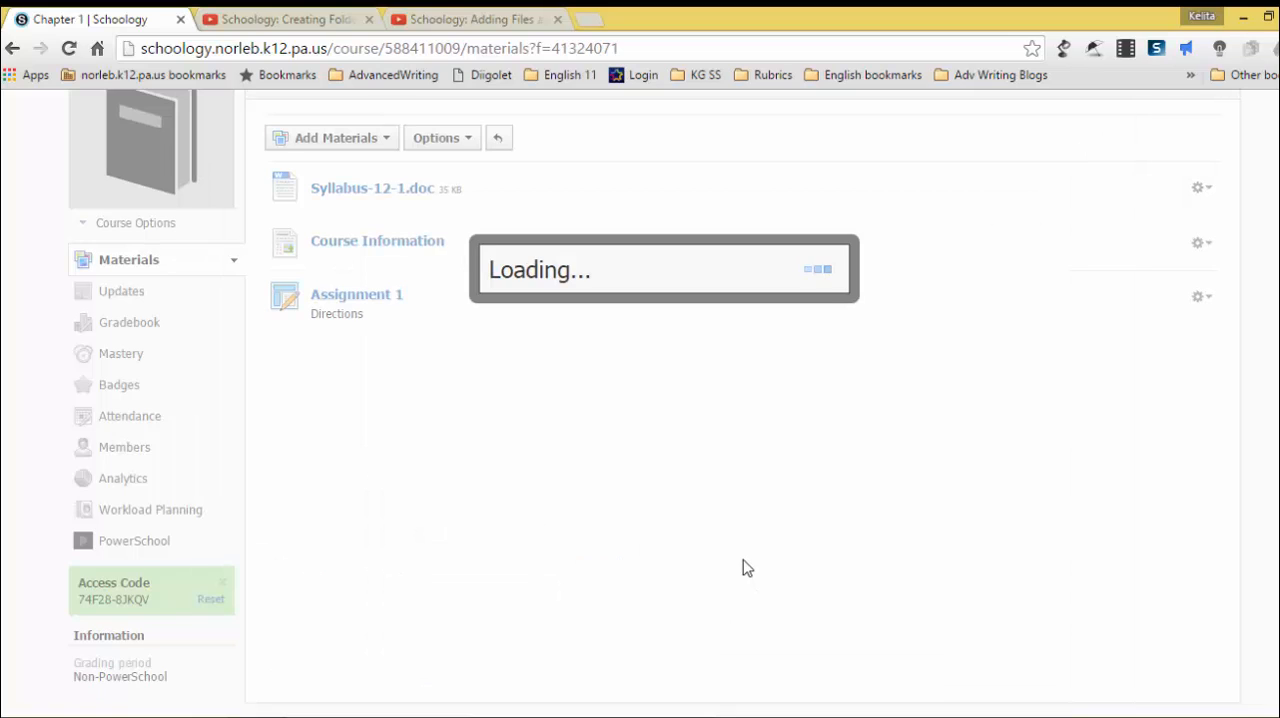